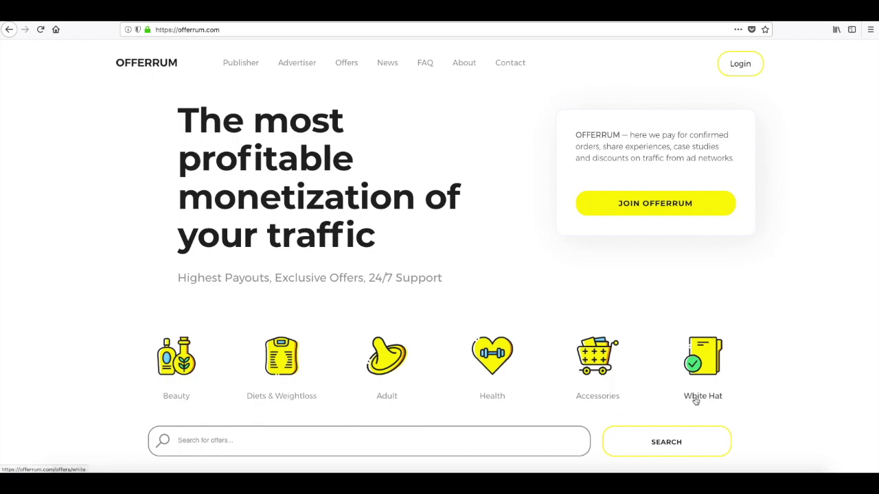
Scroll the Offerrum homepage down to the 'What is OFFERRUM Network?' section.
scroll(693, 399, "down", 5)
scroll(693, 399, "down", 2)
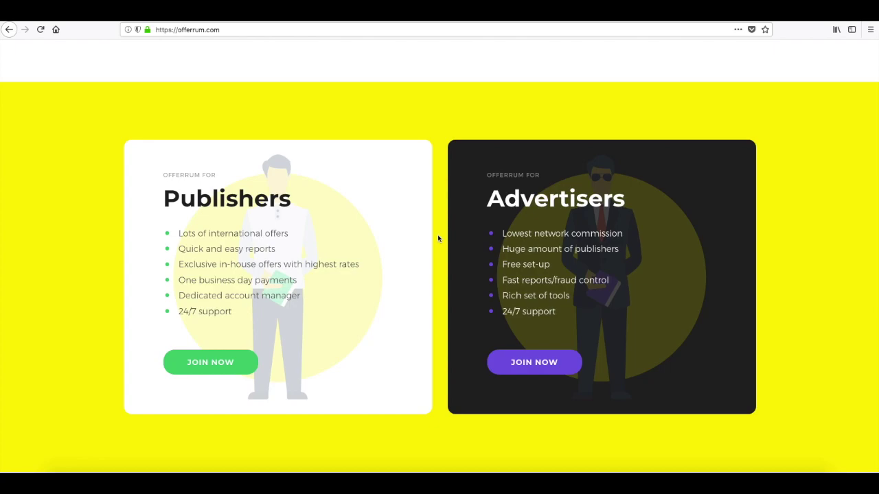
scroll(438, 238, "down", 3)
Scroll down through the remaining homepage sections.
scroll(438, 238, "down", 5)
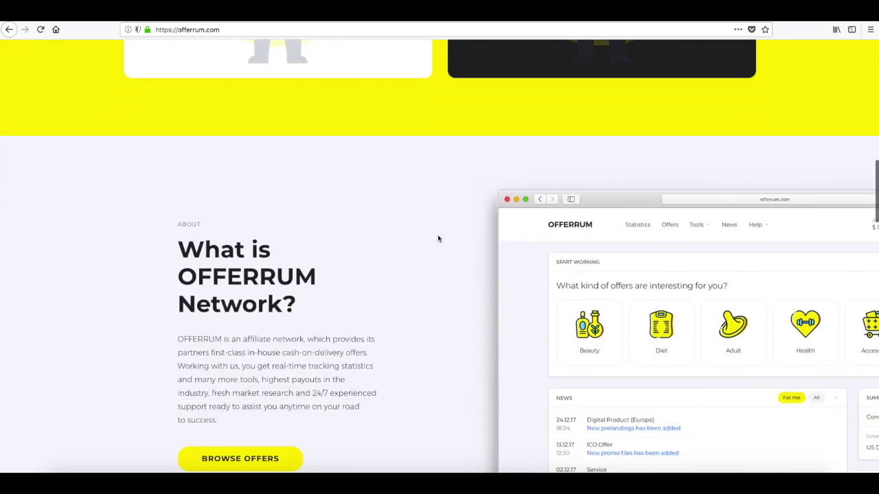
scroll(438, 239, "down", 5)
scroll(437, 238, "down", 5)
scroll(437, 238, "down", 3)
scroll(437, 238, "down", 2)
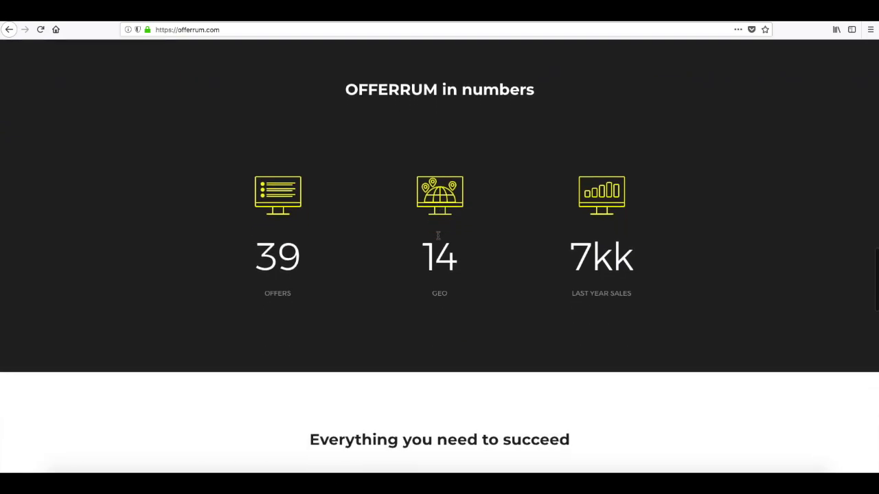
scroll(437, 238, "down", 2)
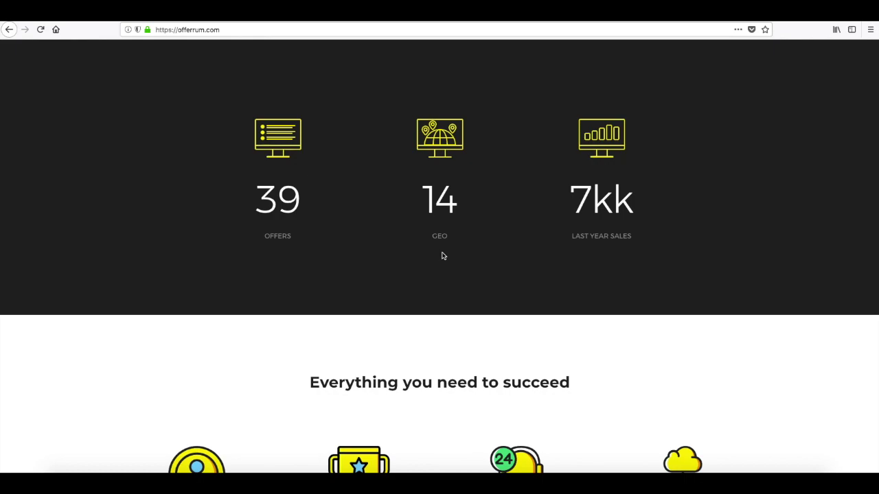
scroll(443, 256, "down", 2)
scroll(443, 256, "down", 2)
scroll(443, 257, "down", 1)
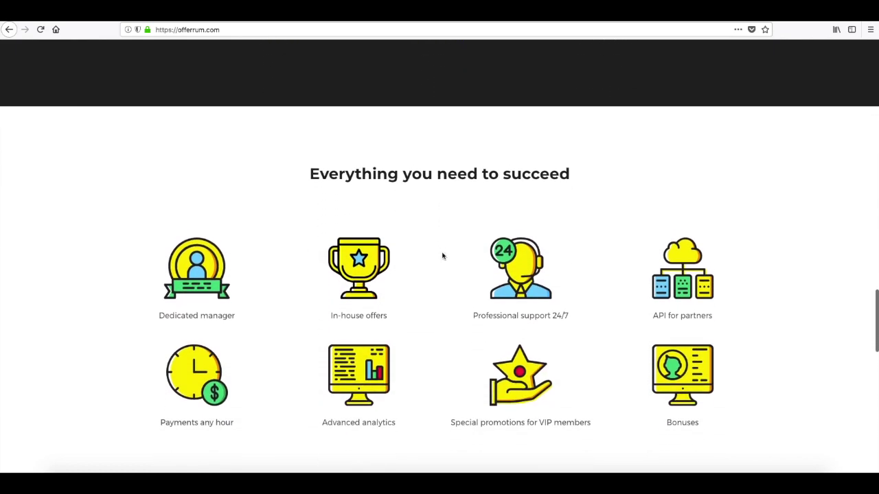
scroll(443, 256, "down", 1)
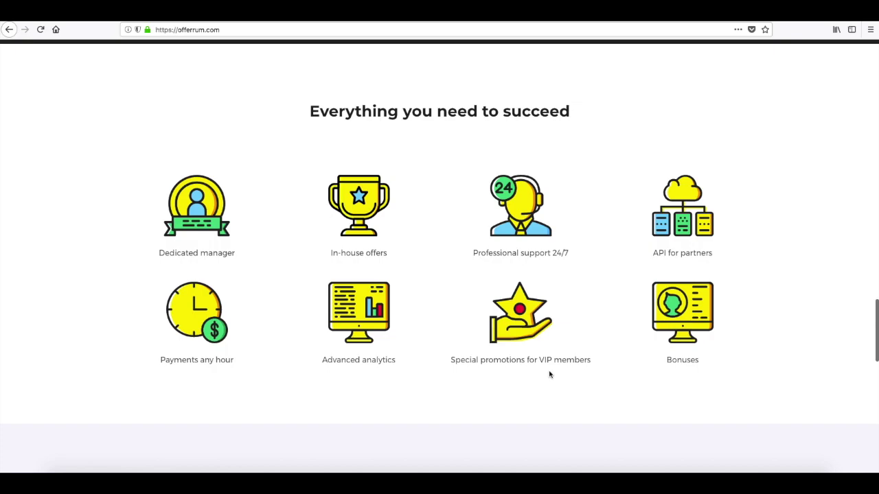
scroll(692, 373, "down", 1)
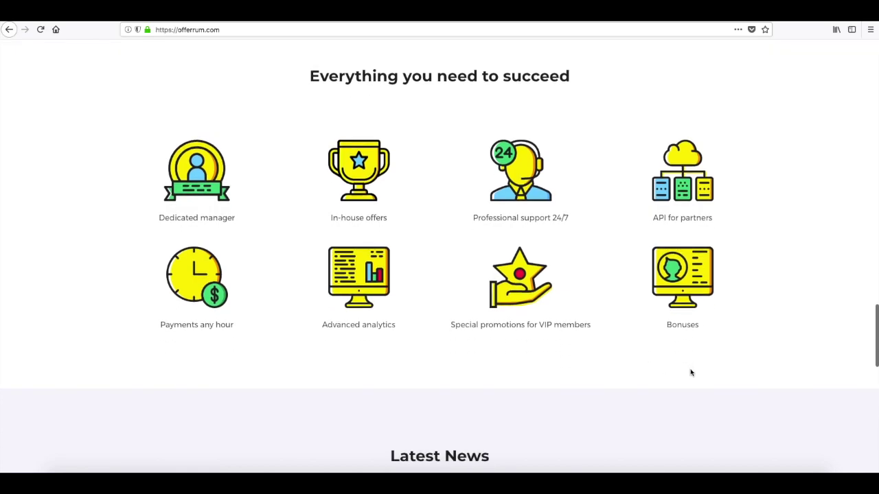
scroll(691, 373, "down", 5)
scroll(691, 373, "down", 3)
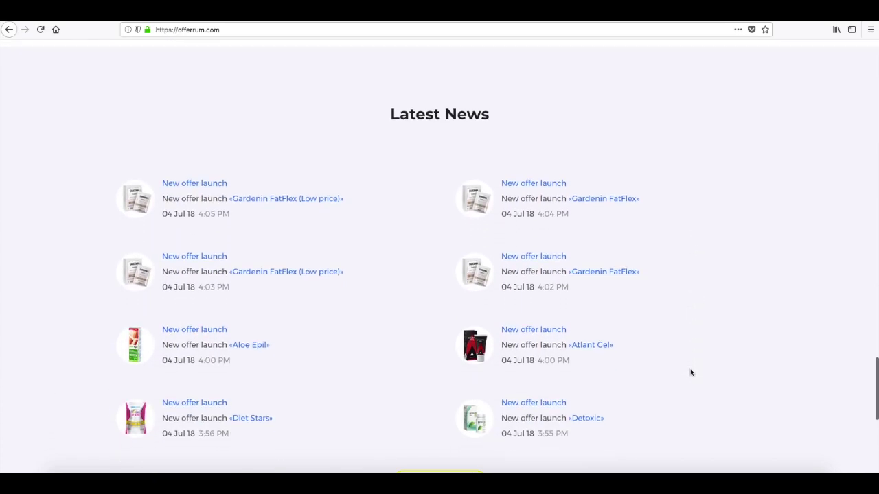
scroll(691, 373, "down", 5)
Return to the top of the homepage and open JOIN OFFERRUM publisher registration.
scroll(688, 377, "up", 4)
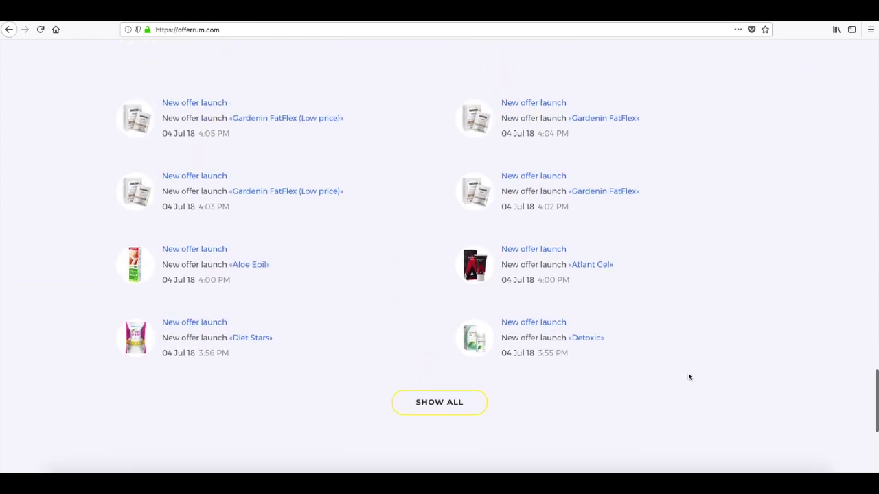
scroll(689, 377, "up", 5)
scroll(694, 377, "up", 5)
scroll(696, 377, "up", 5)
scroll(700, 376, "up", 5)
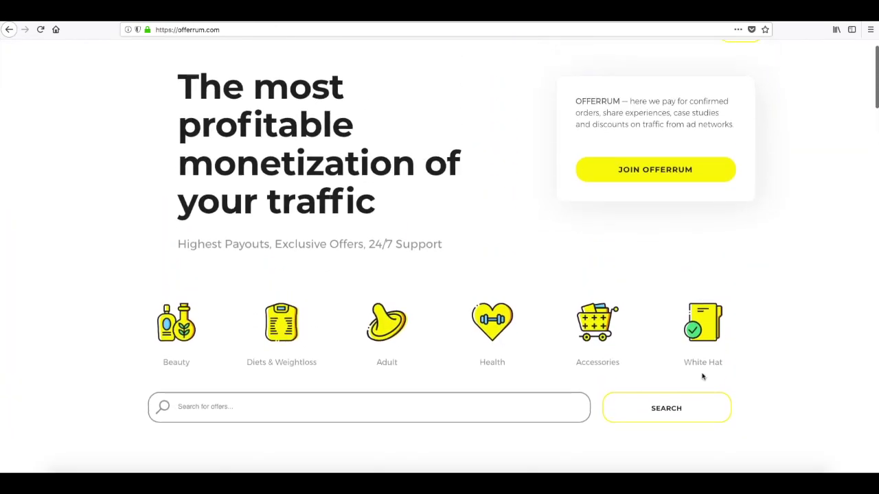
left_click(671, 210)
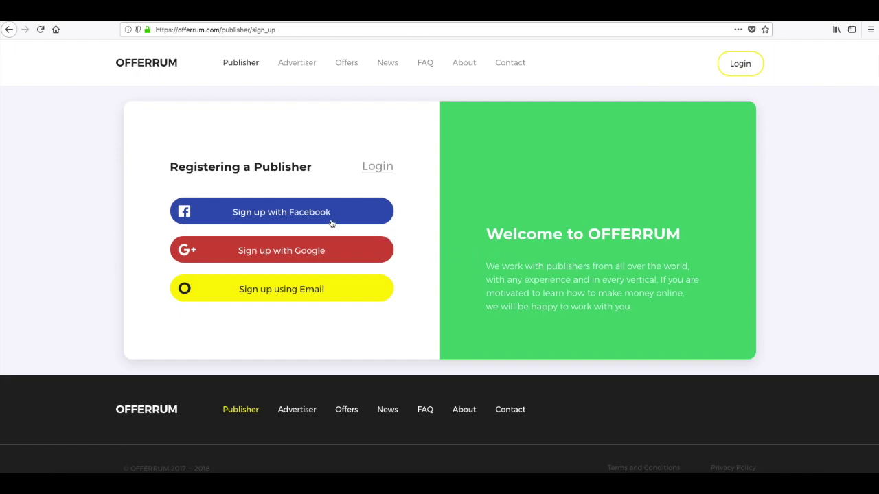
Switch from sign-up to email login and sign in to the publisher dashboard.
left_click(380, 172)
left_click(311, 291)
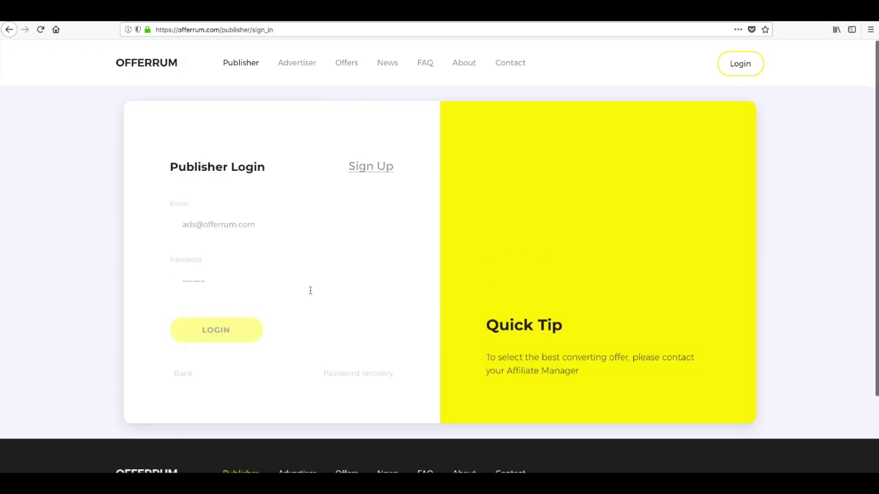
left_click(250, 329)
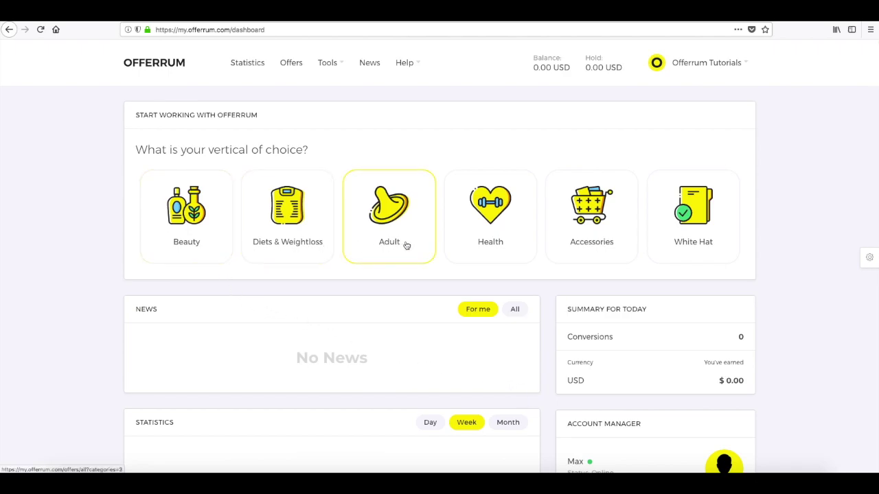
left_click(294, 235)
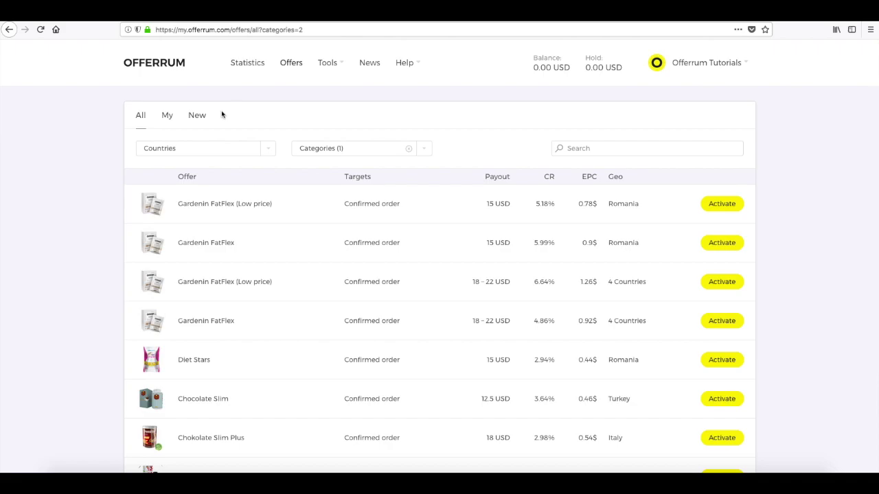
left_click(168, 68)
scroll(437, 252, "down", 1)
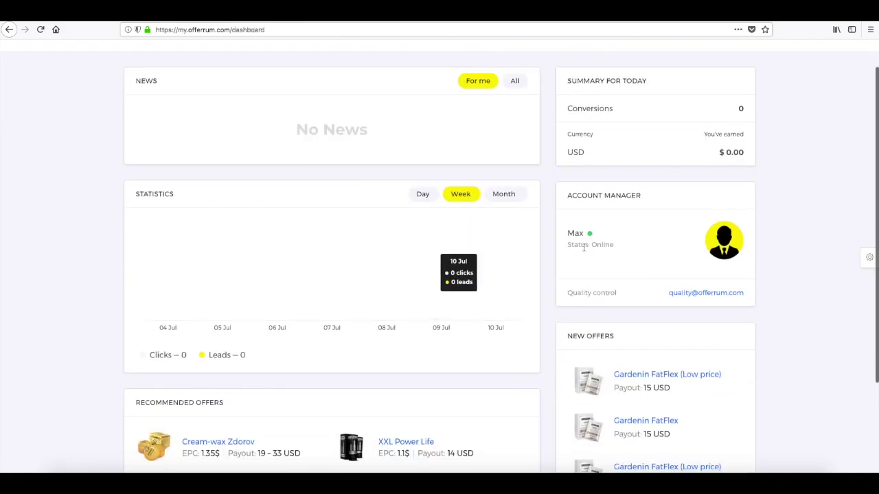
scroll(552, 235, "up", 1)
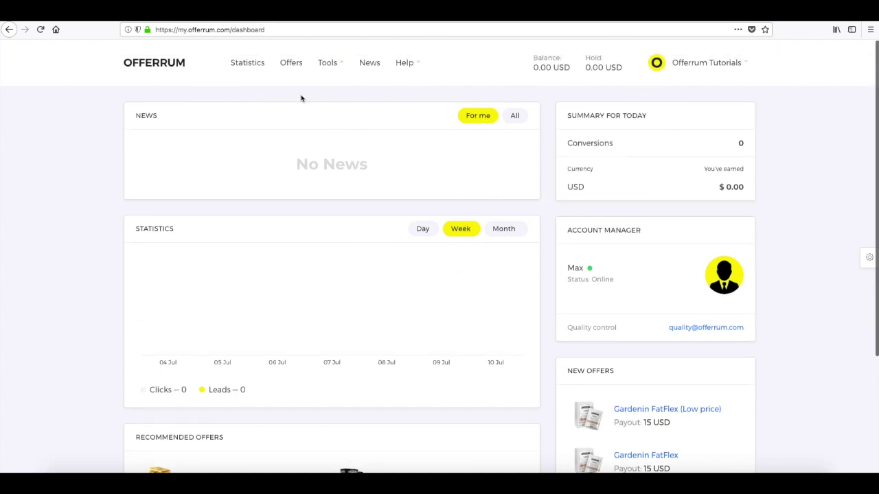
Find the Fly Bra offer in the Offers list and start a new flow for it.
left_click(294, 67)
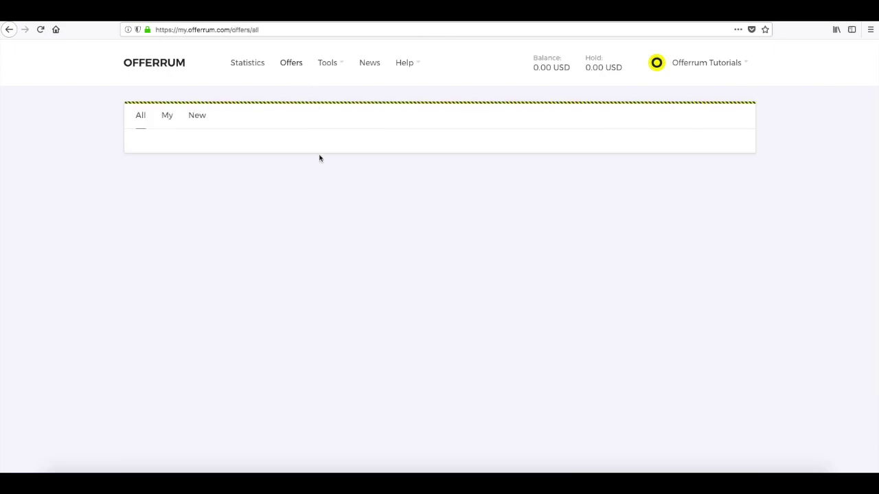
scroll(483, 264, "down", 4)
scroll(510, 265, "down", 4)
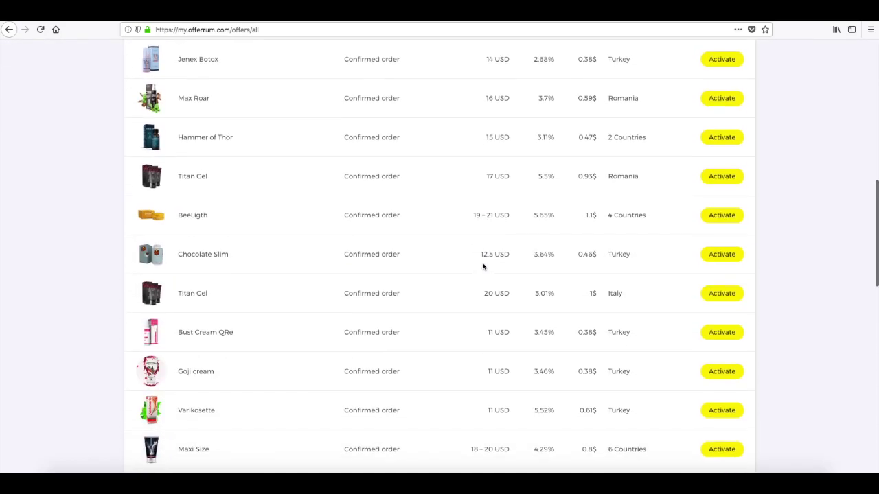
scroll(405, 280, "down", 3)
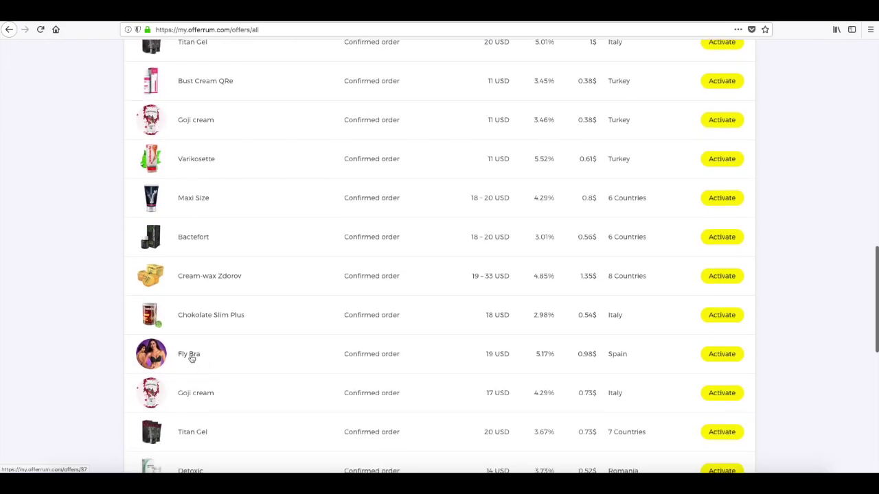
left_click(190, 358)
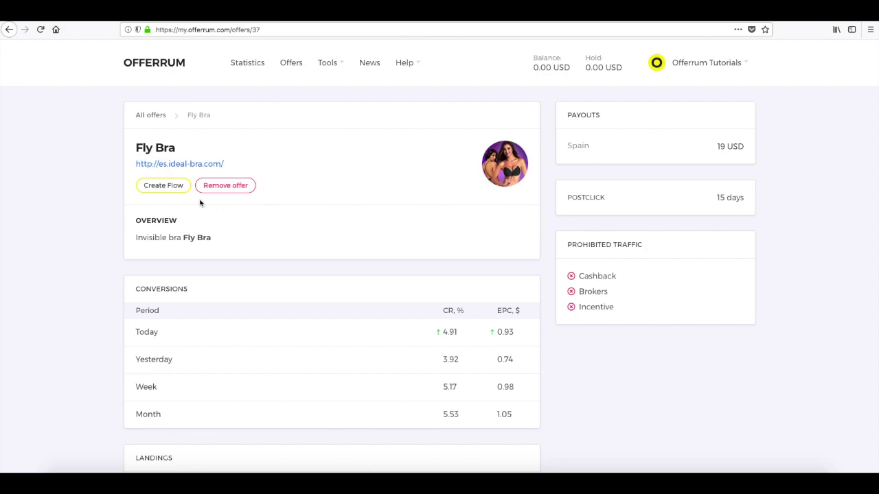
left_click(165, 186)
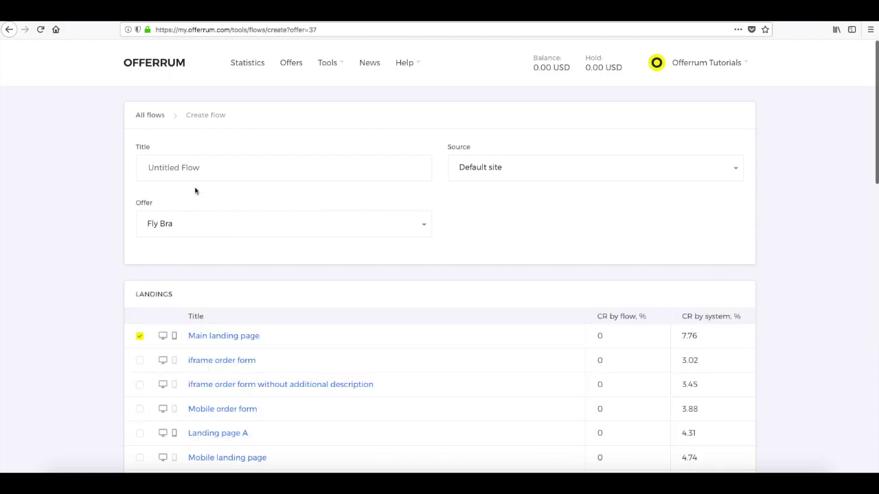
Replace the placeholder flow title with 'Flow 1'.
left_click(206, 168)
left_click_drag(206, 168, 130, 167)
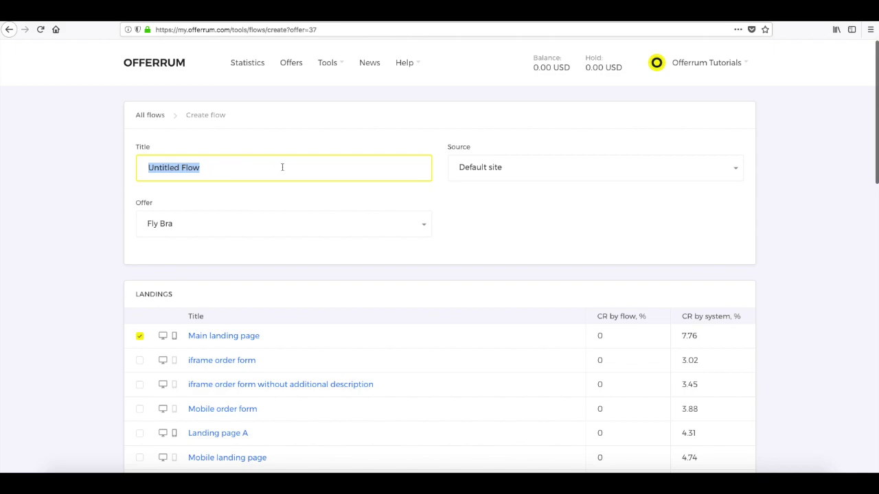
type("Flow")
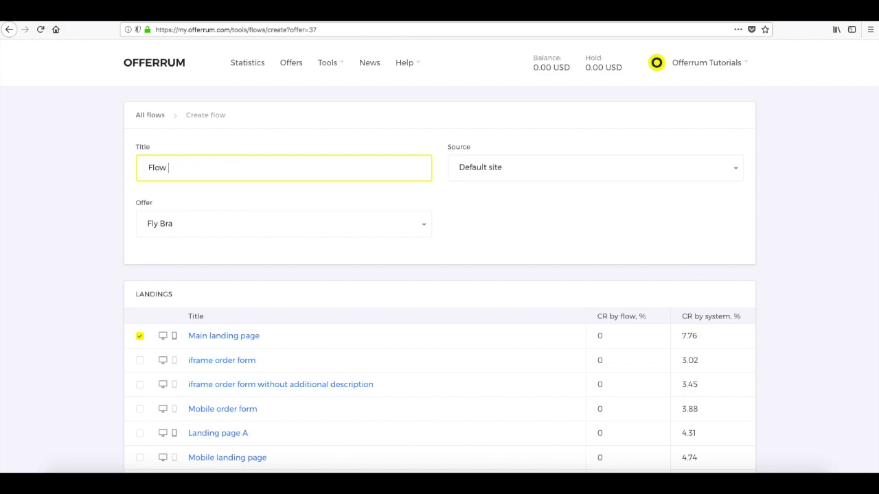
type(" 1")
left_click(413, 185)
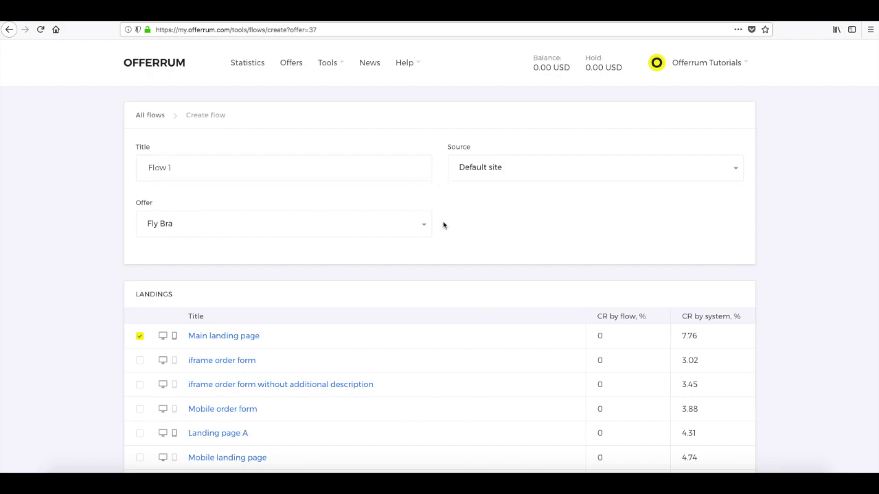
Tick Landing page A and Landing page C in the flow's Landings table.
scroll(442, 225, "down", 3)
scroll(284, 185, "down", 1)
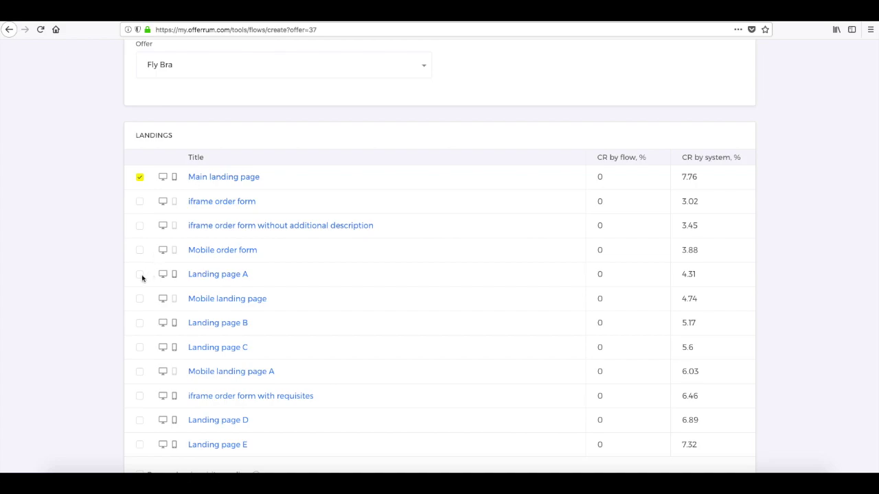
mouse_move(140, 434)
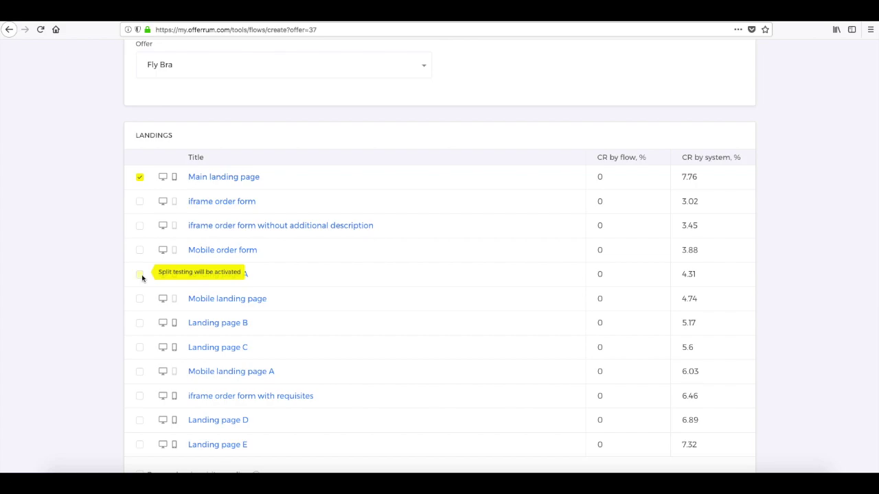
left_click(141, 275)
scroll(142, 277, "down", 3)
scroll(144, 271, "down", 2)
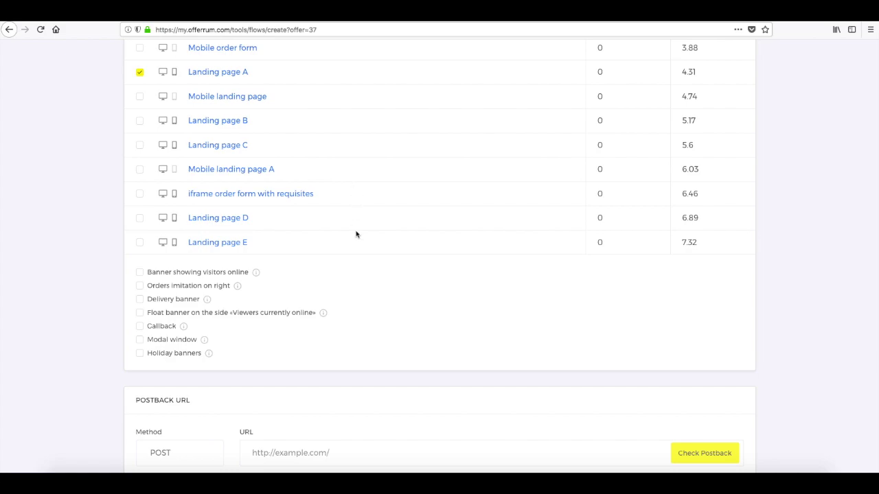
left_click(140, 146)
scroll(338, 238, "down", 1)
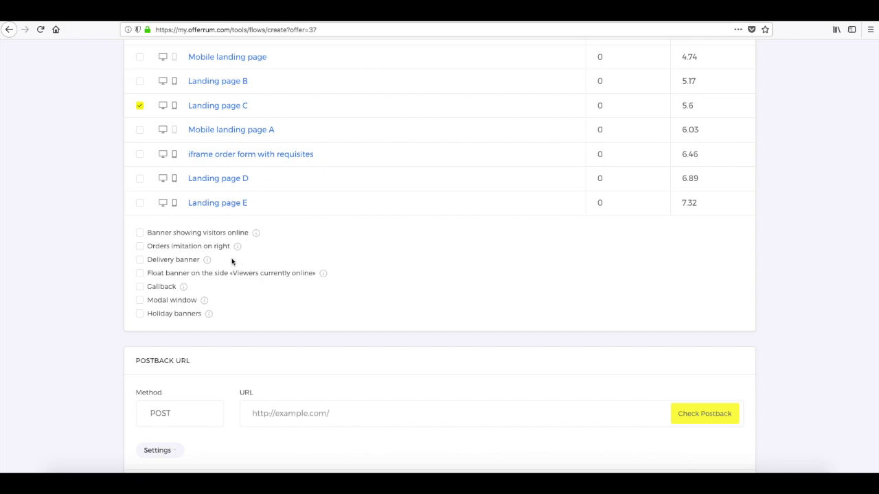
scroll(330, 249, "down", 1)
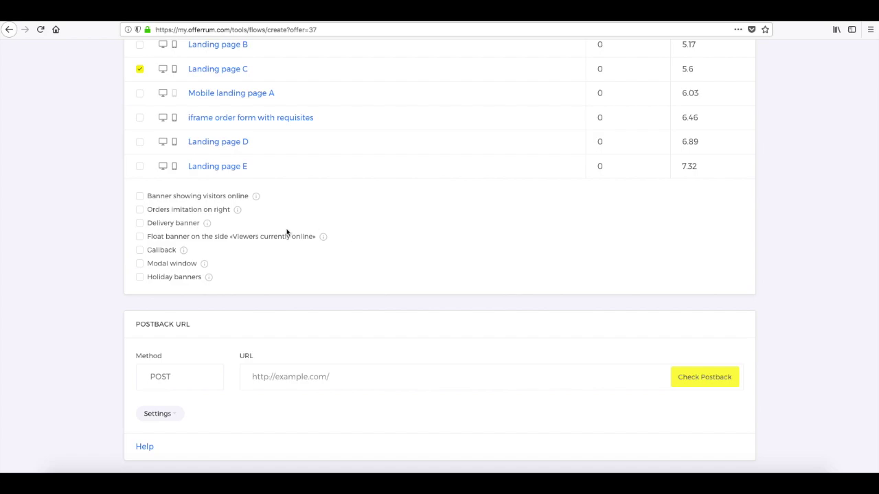
scroll(288, 224, "down", 1)
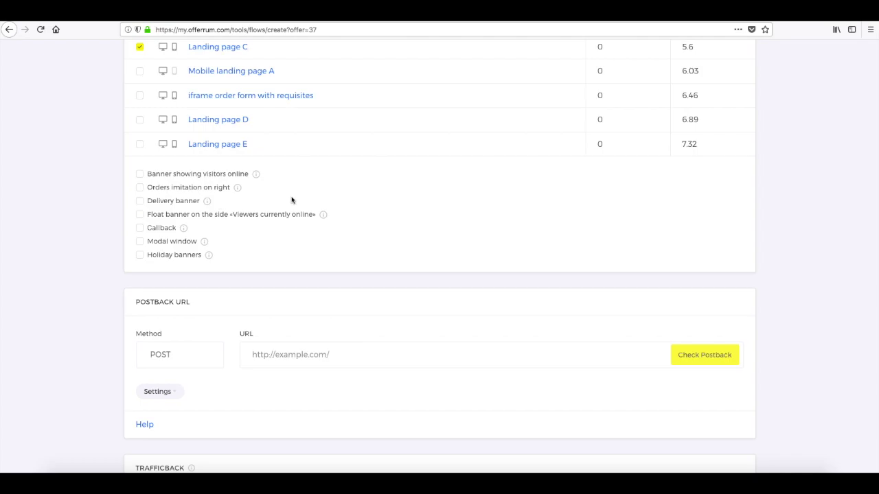
scroll(359, 206, "down", 1)
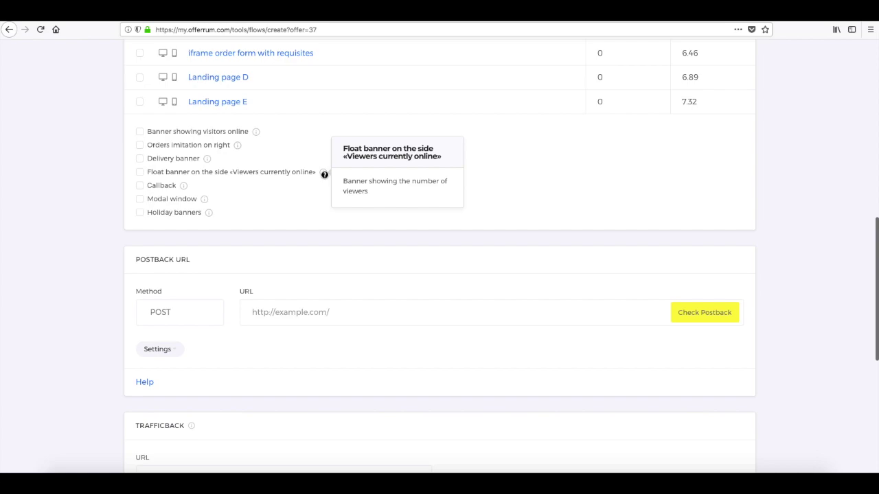
scroll(325, 175, "down", 1)
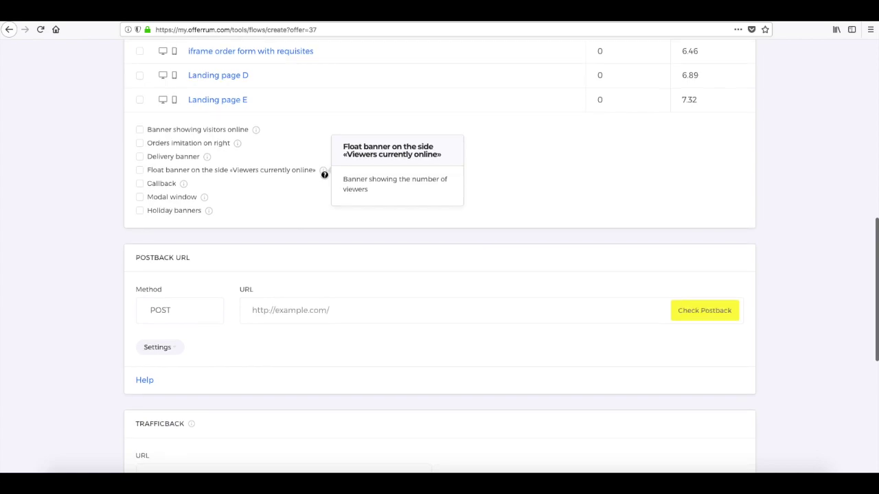
scroll(324, 174, "up", 1)
scroll(302, 189, "down", 1)
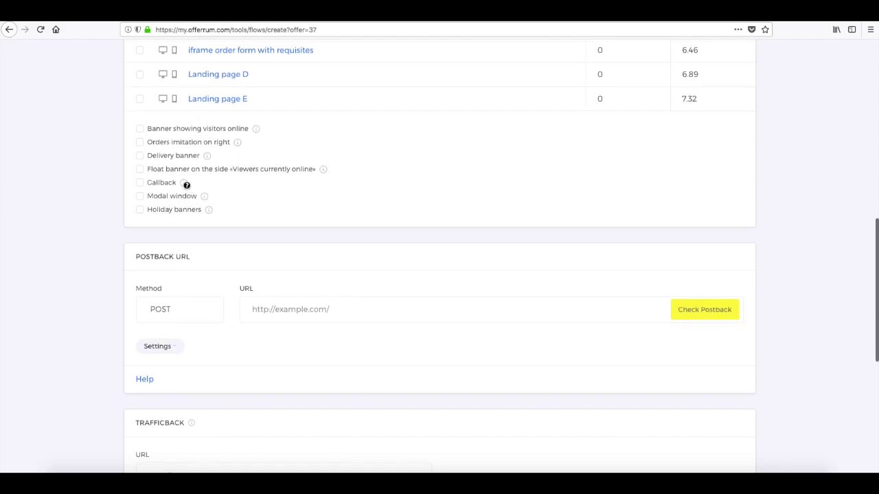
mouse_move(183, 183)
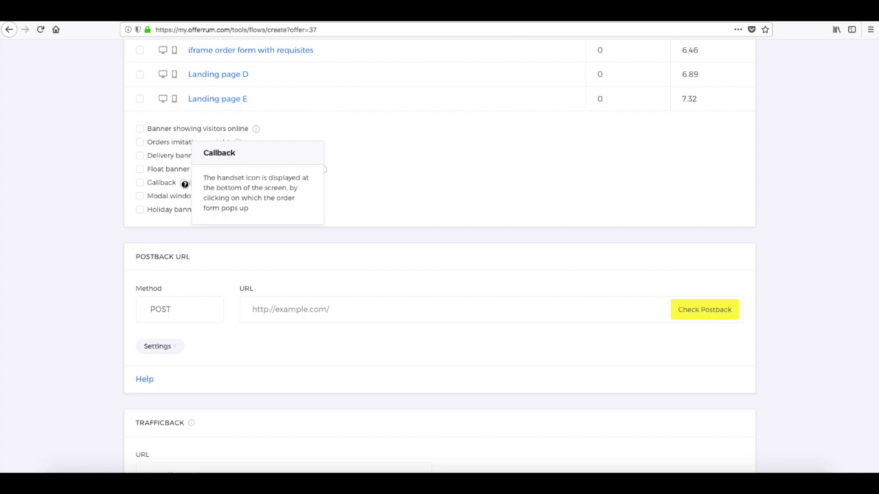
scroll(185, 184, "up", 1)
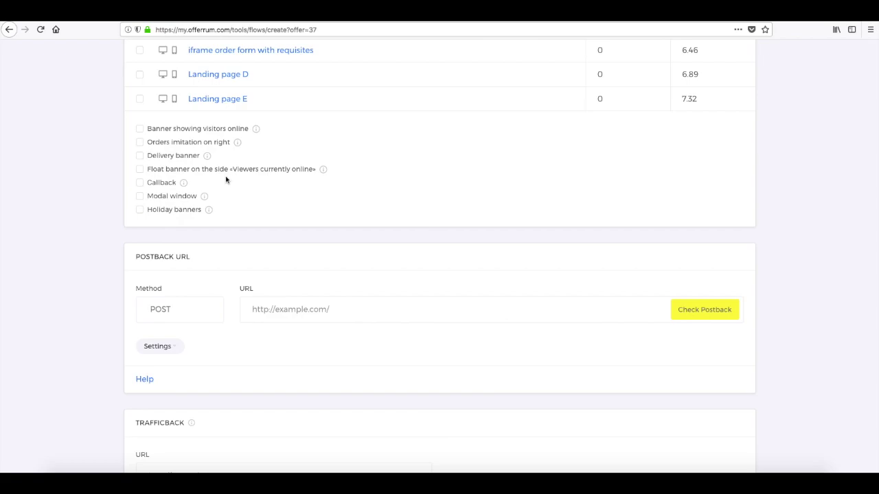
Enable the orders imitation, delivery banner, callback and modal window add-ons.
left_click(225, 142)
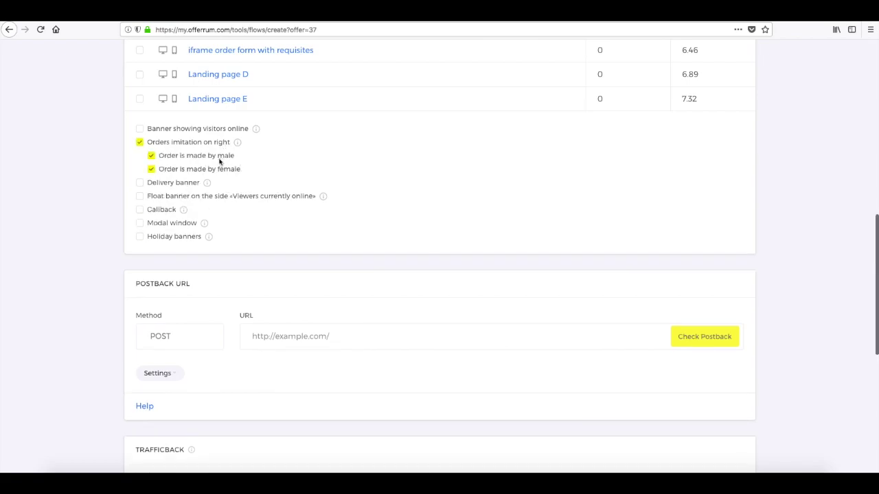
left_click(190, 182)
left_click(172, 212)
left_click(172, 225)
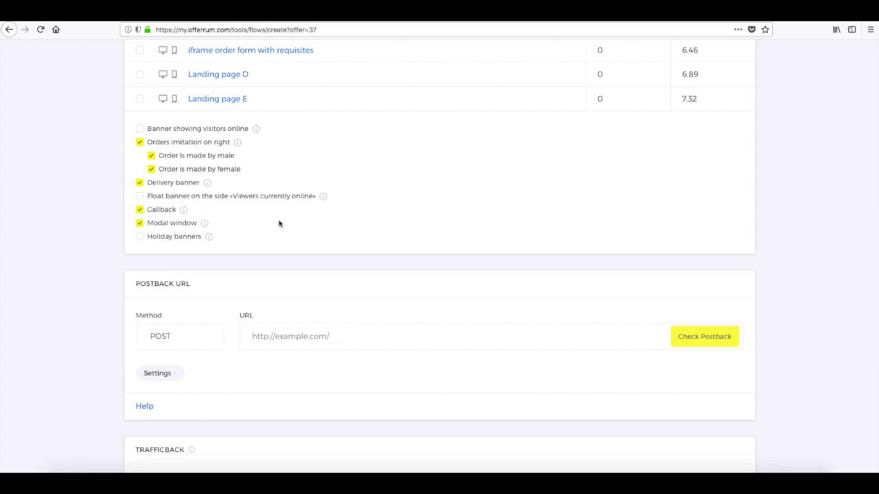
Move to the Postback URL field and expand the postback reporting settings.
scroll(279, 222, "down", 2)
scroll(281, 220, "down", 1)
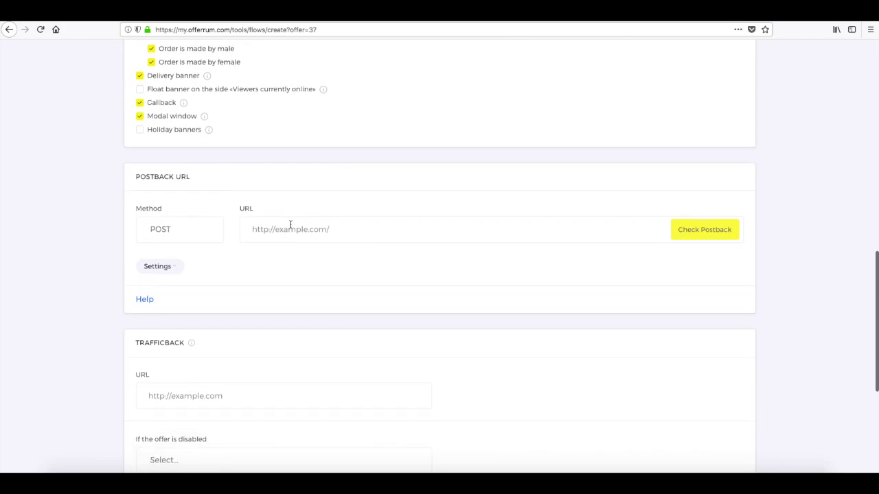
left_click(293, 234)
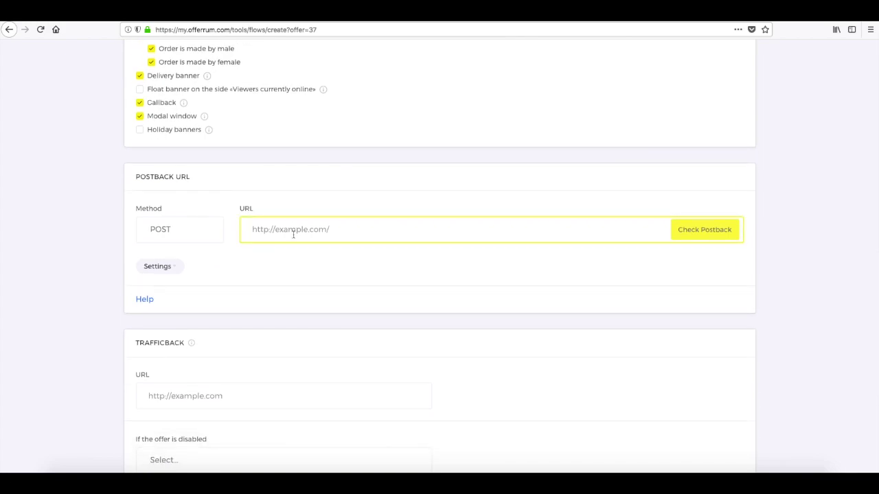
scroll(292, 231, "down", 1)
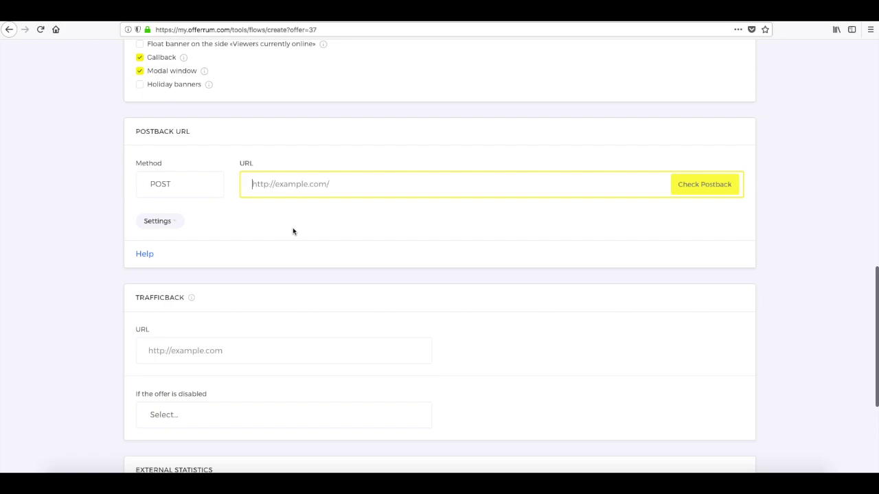
left_click(181, 223)
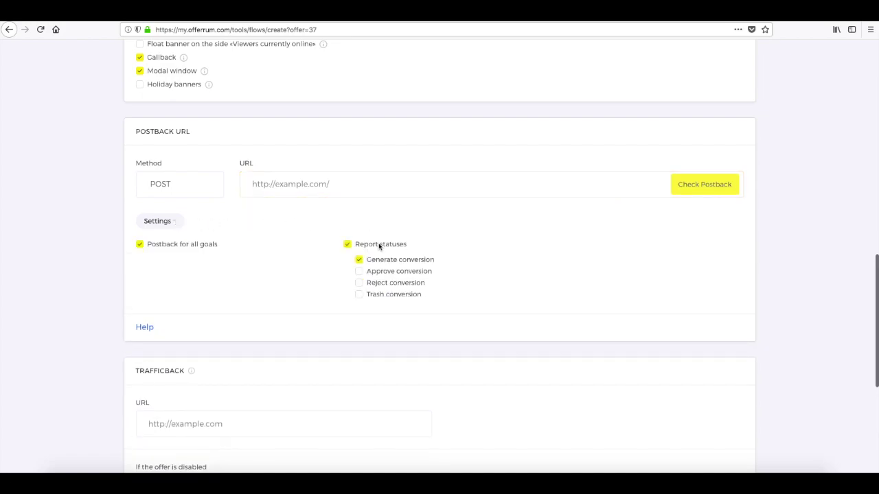
Have the postback also report approved, rejected and trashed conversions.
left_click(374, 272)
left_click(370, 294)
scroll(299, 220, "down", 1)
scroll(298, 220, "down", 3)
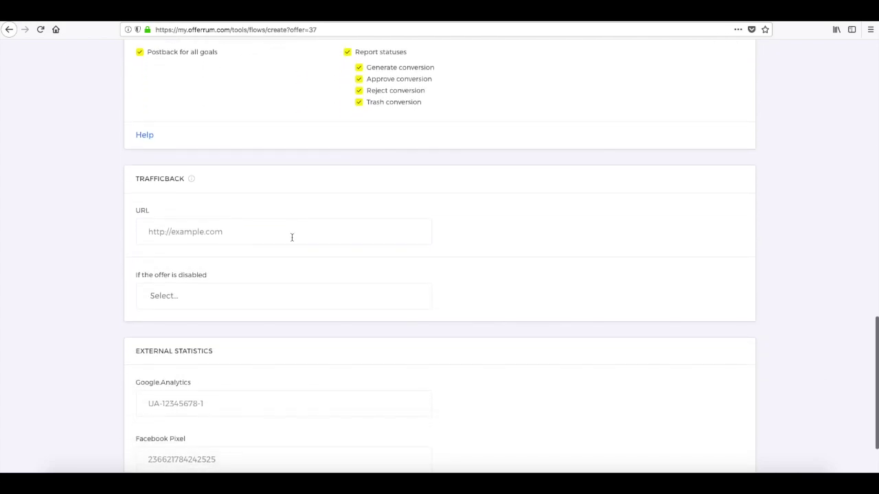
Leave the trafficback URL empty and view the redirect choices for a disabled offer.
left_click(292, 237)
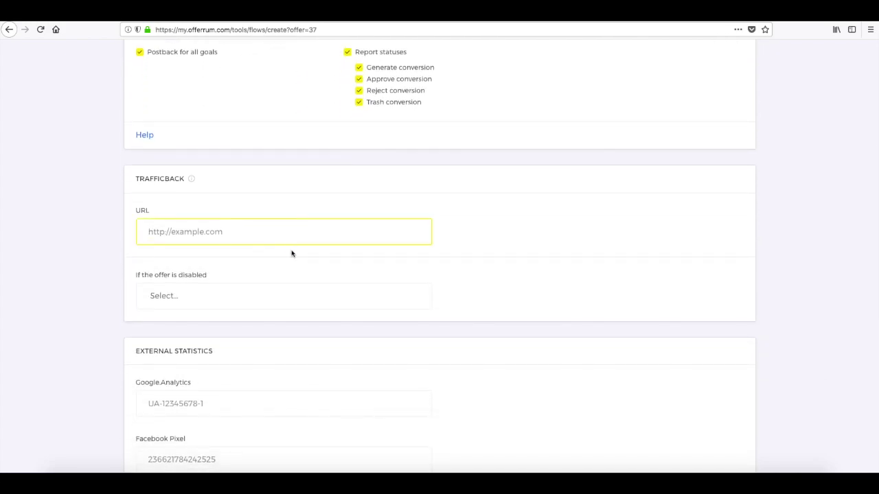
left_click(291, 253)
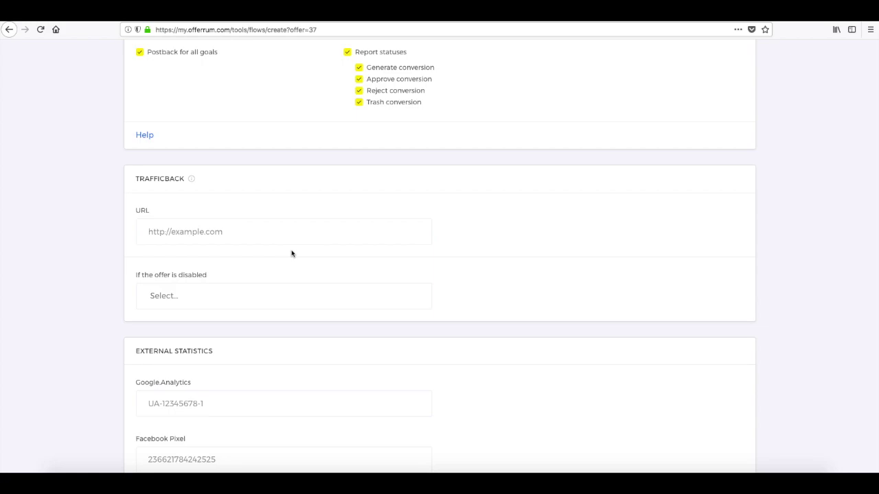
scroll(291, 254, "down", 1)
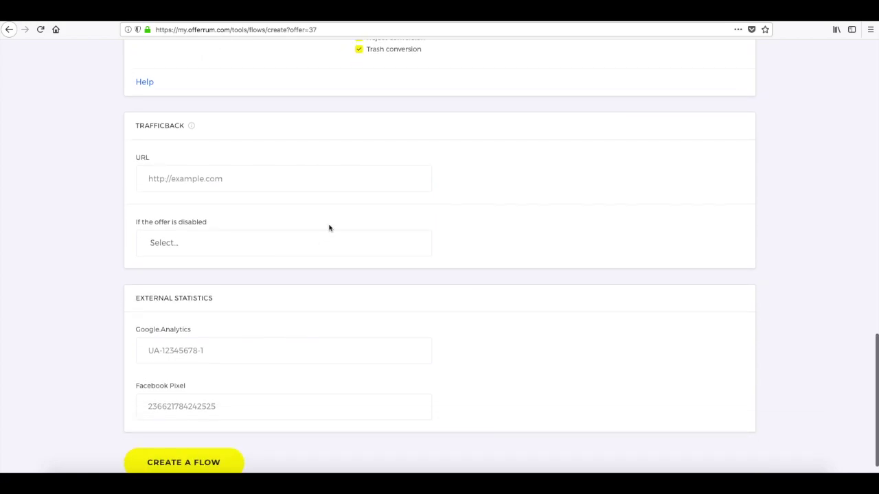
left_click(267, 185)
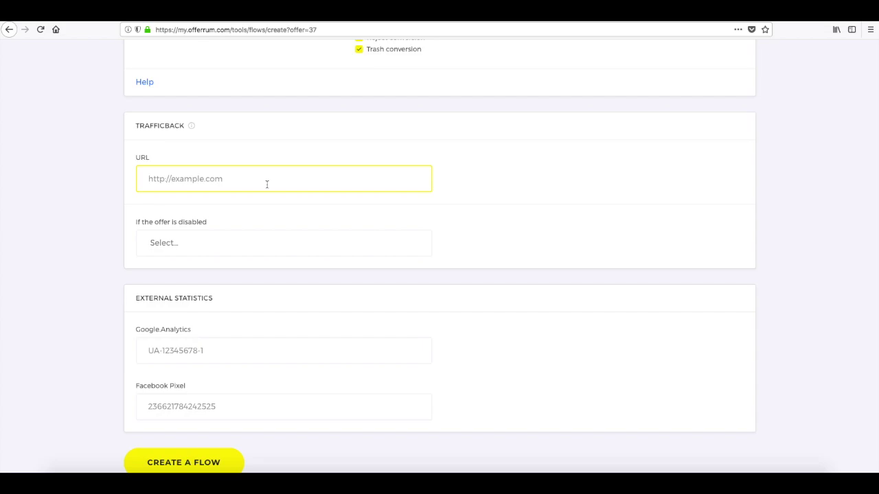
scroll(267, 186, "down", 1)
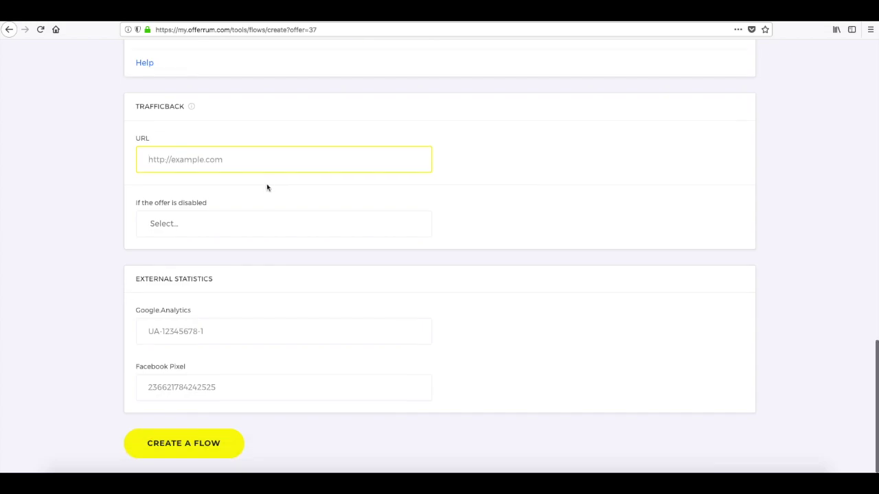
left_click(261, 223)
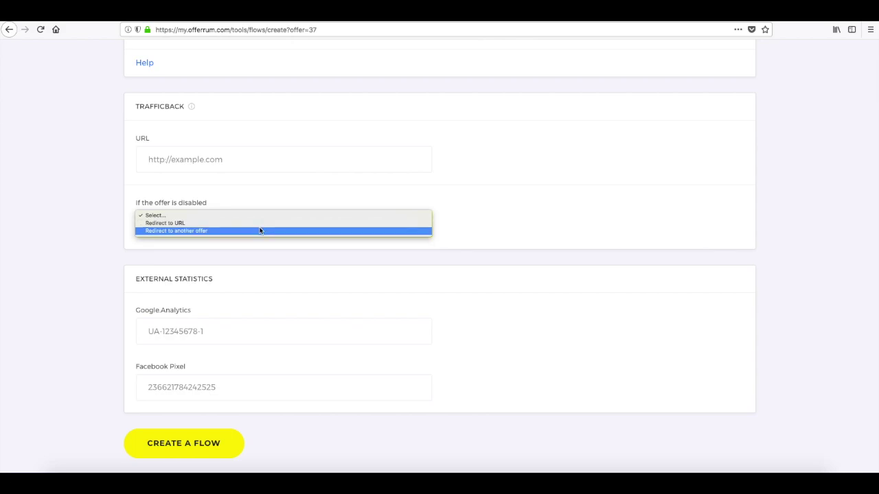
left_click(475, 242)
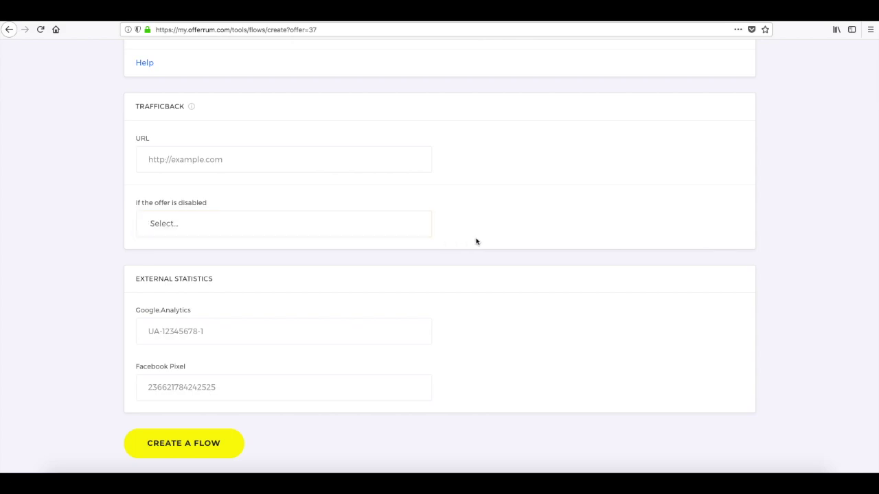
left_click(215, 329)
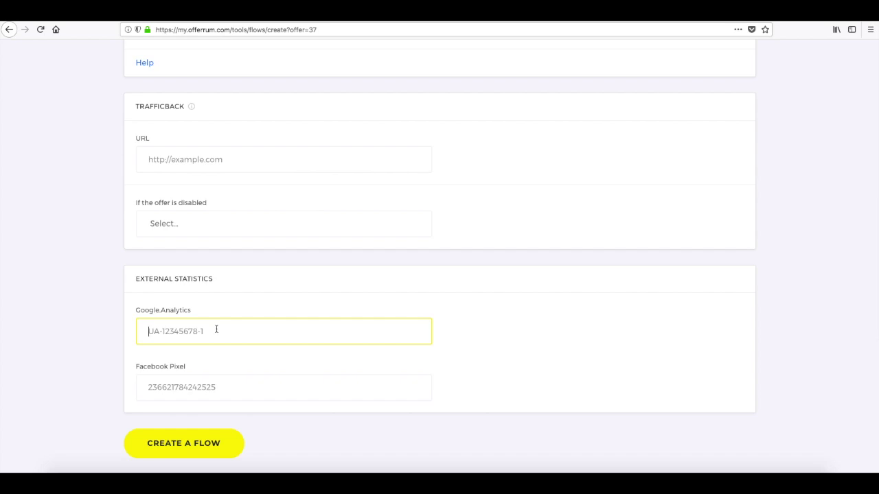
left_click(221, 381)
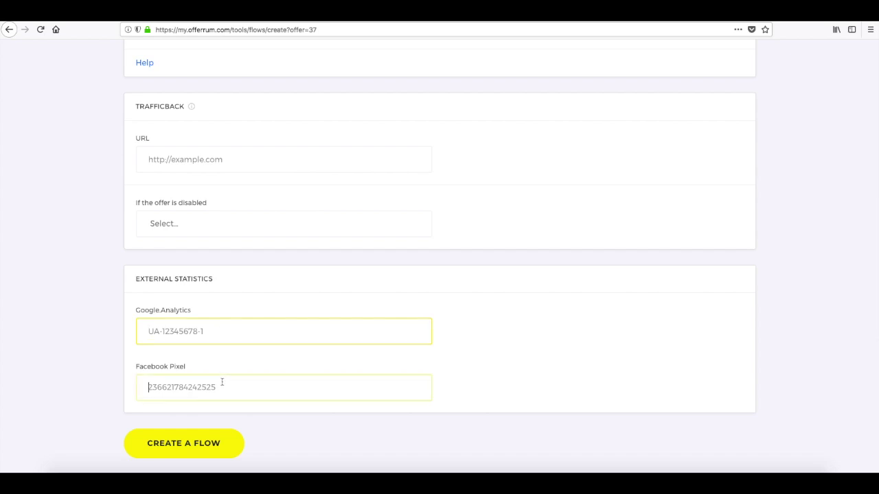
left_click(202, 443)
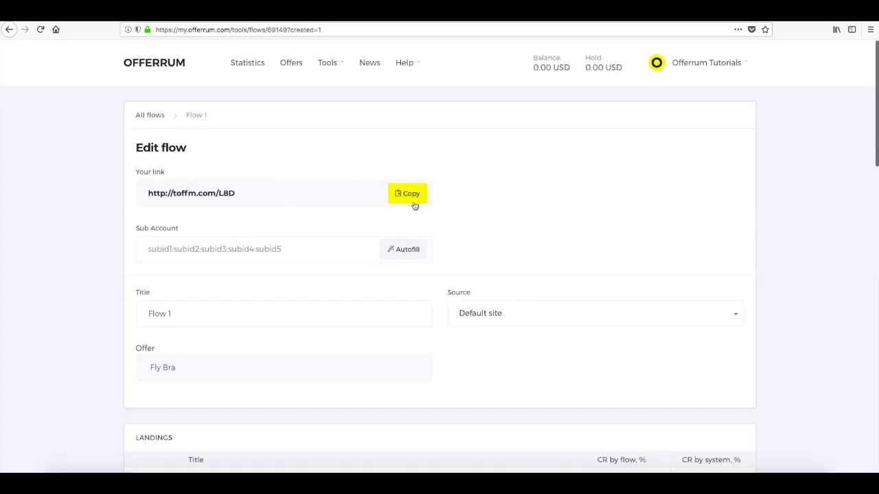
Copy Flow 1's generated affiliate link from Your link.
left_click(410, 198)
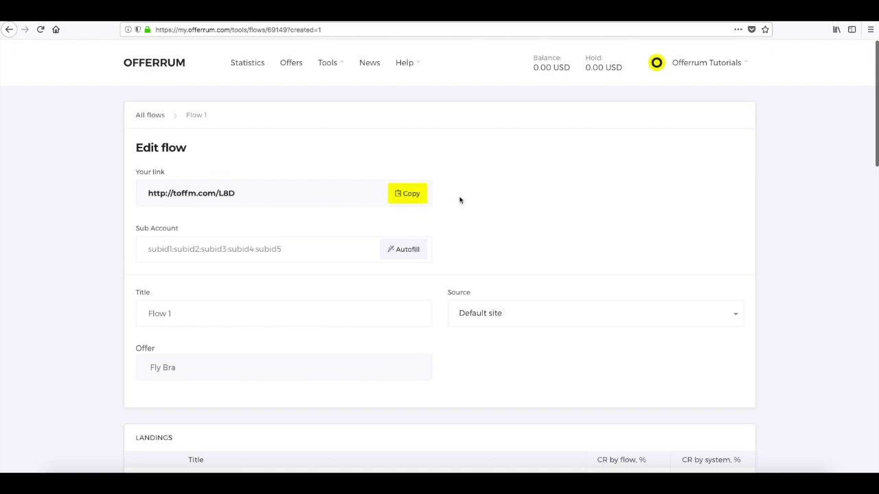